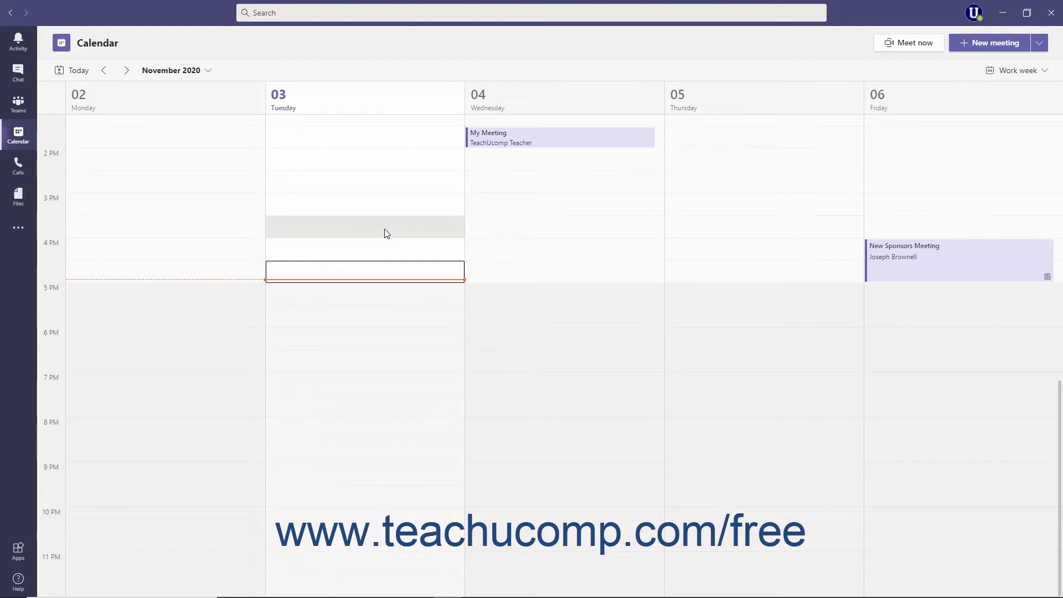
Create a new live event from the calendar and title it "Sponsor Live Event Showcase- Dry Run #1"
click(26, 138)
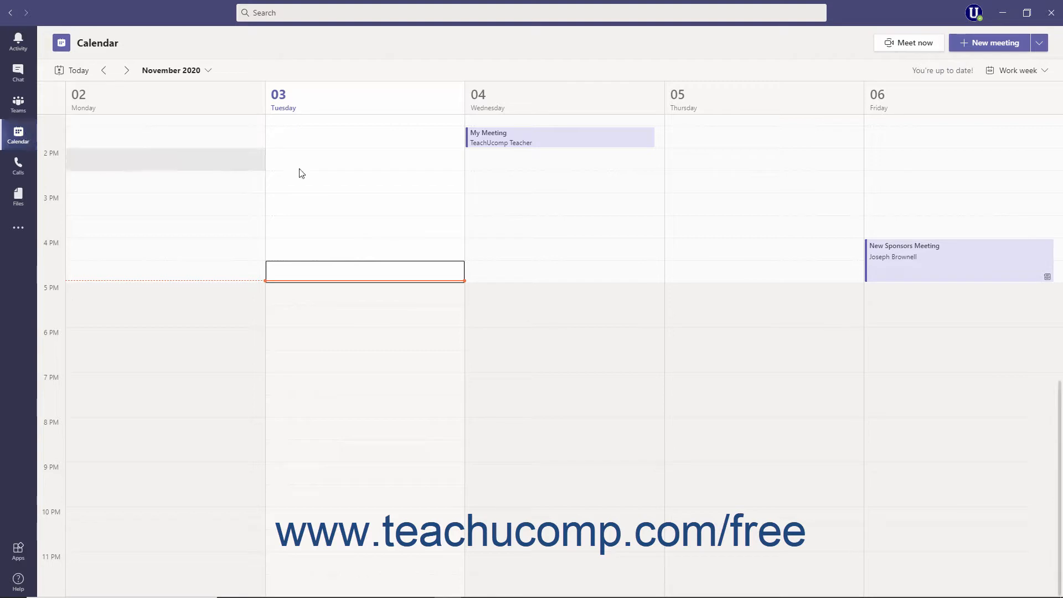
click(1040, 44)
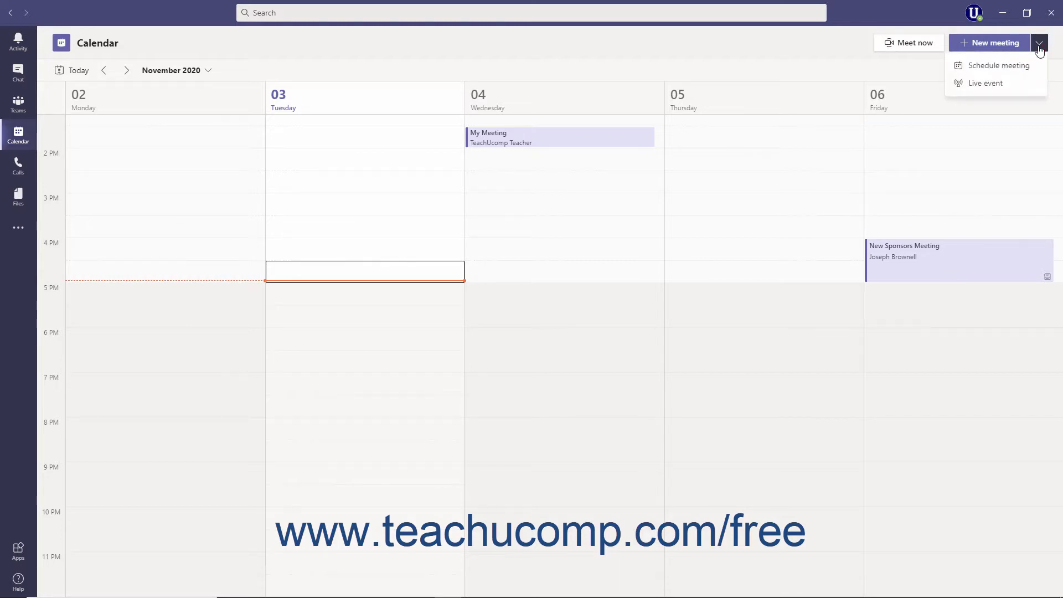
click(1003, 84)
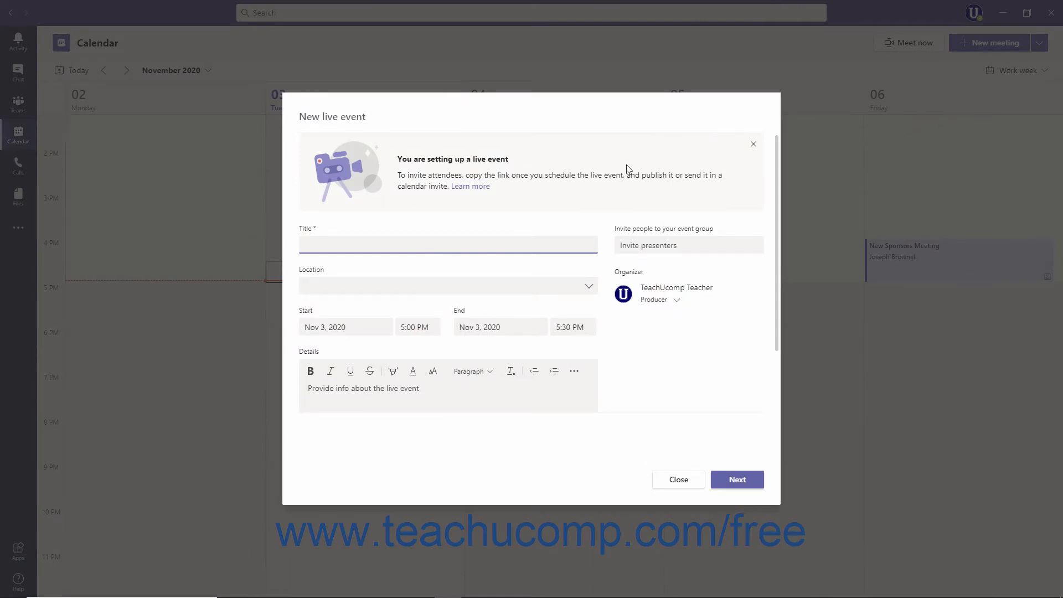
click(330, 251)
text(Sponsor Live Event Showcase- Dry Run #1)
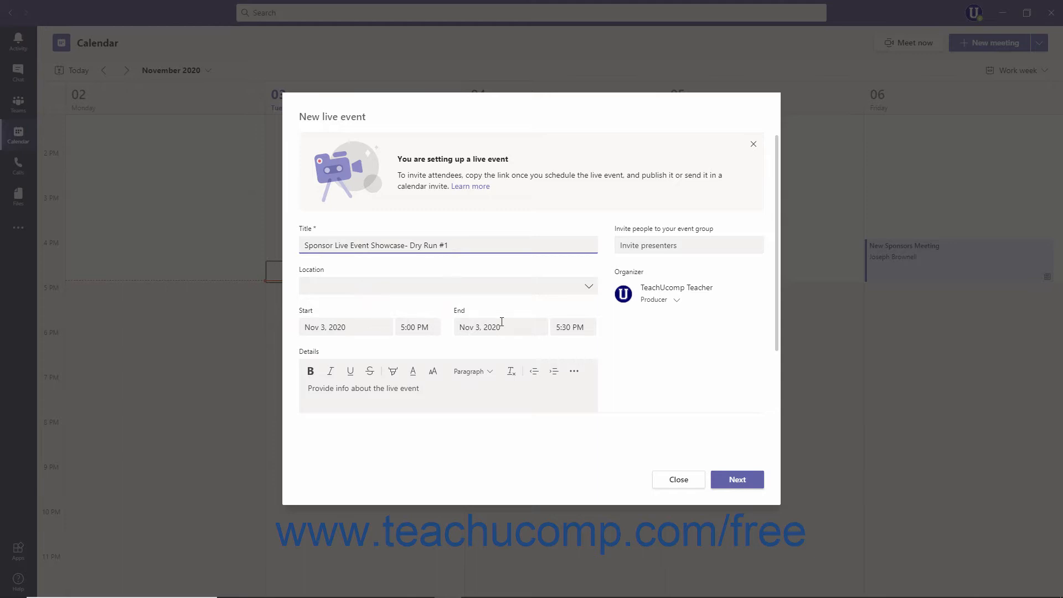
Set the live event's date to Nov 4, 2020 and its end time to 7:00 PM
click(385, 326)
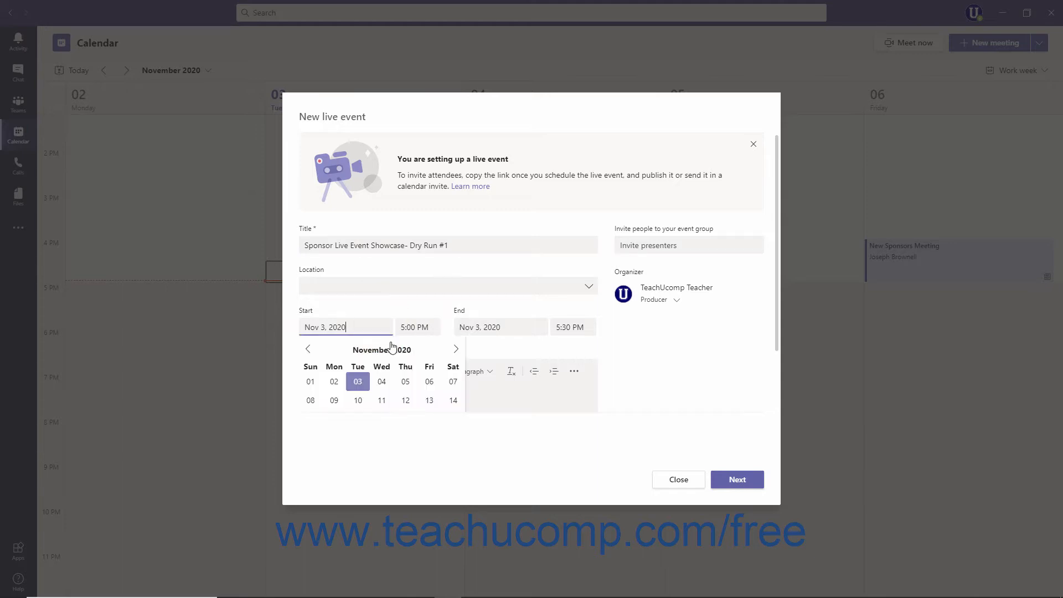
click(383, 382)
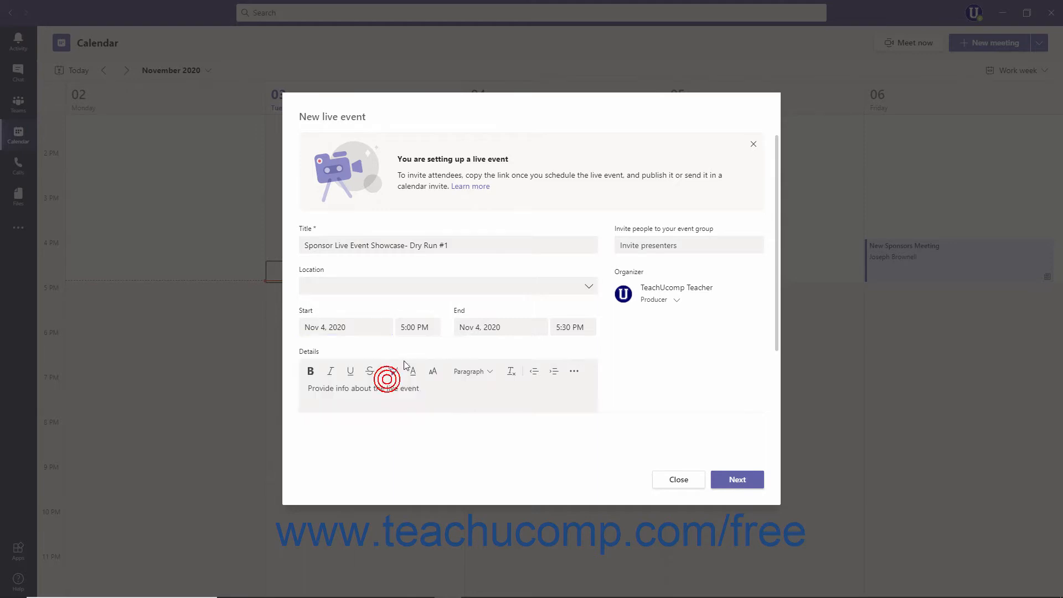
click(572, 327)
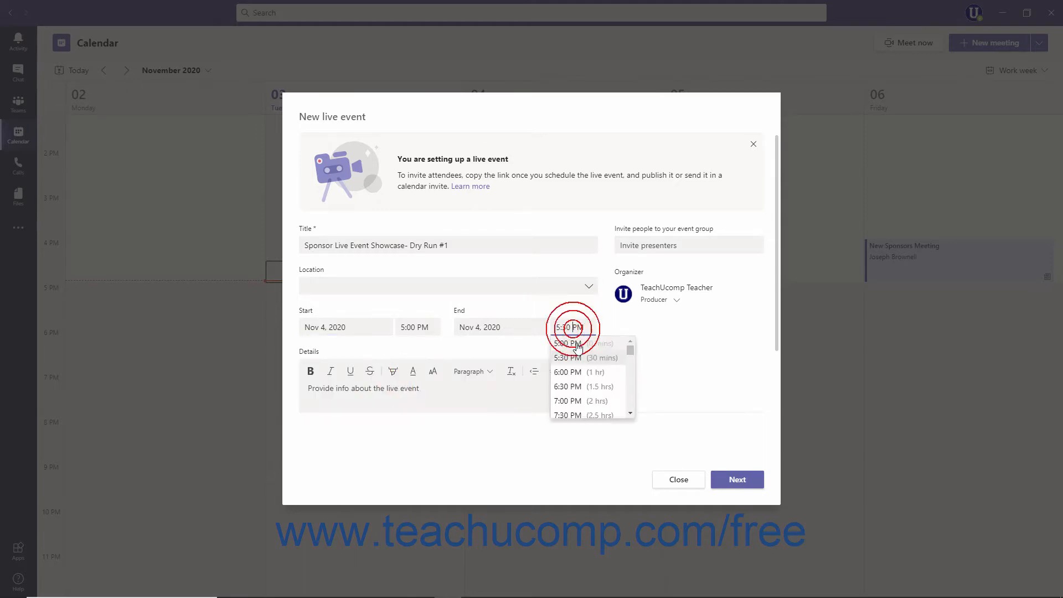
click(575, 400)
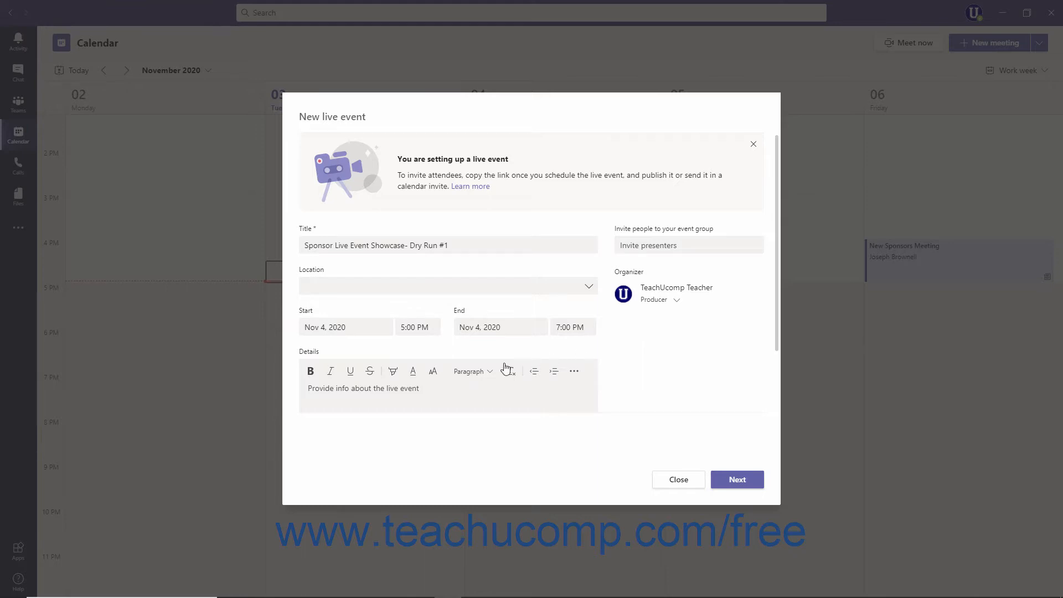
Enter "Watch the newest products released this year by our conference sponsors!" as the event details and make the text bold
click(386, 391)
text(Watch the newest products released this year by our conference sponsors!)
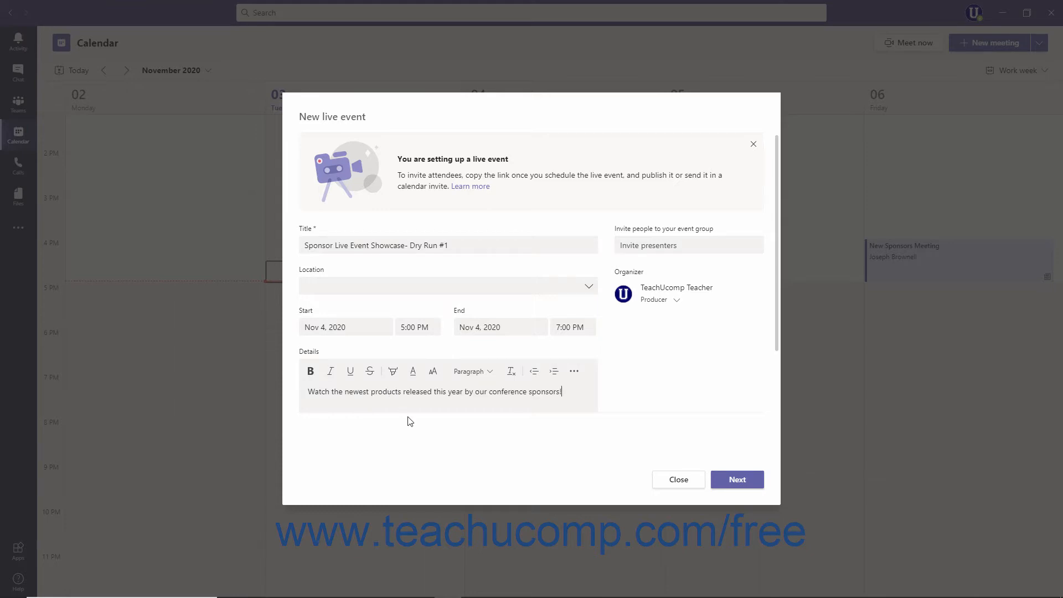
drag(577, 392, 295, 394)
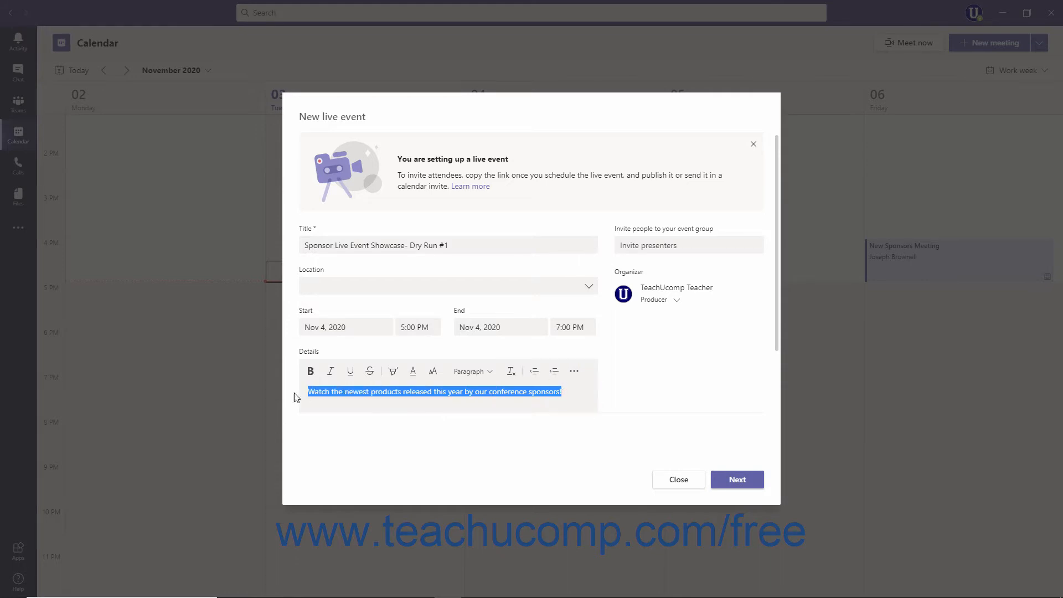
click(308, 372)
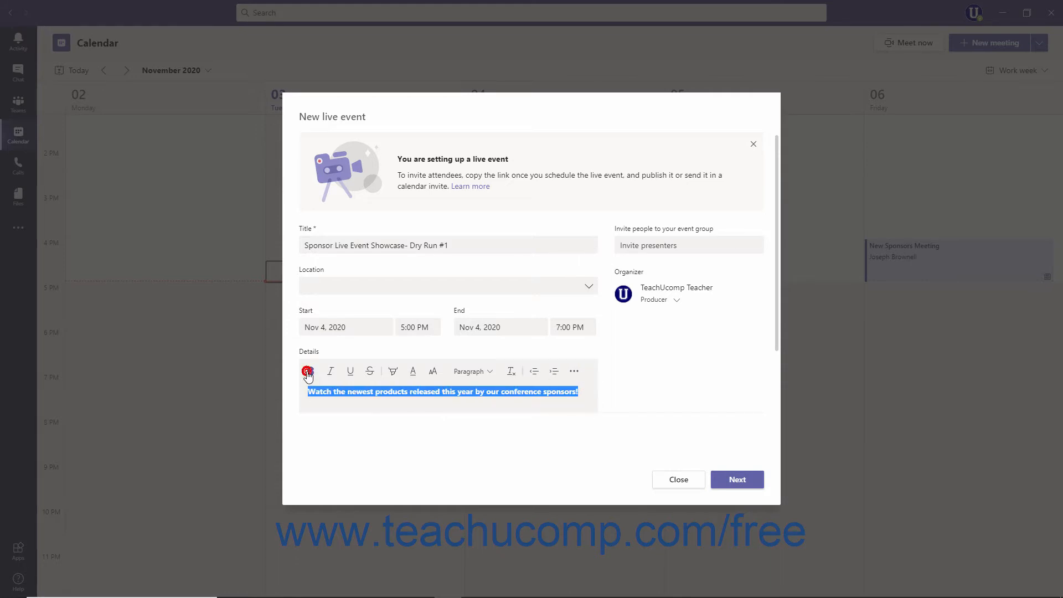
click(589, 393)
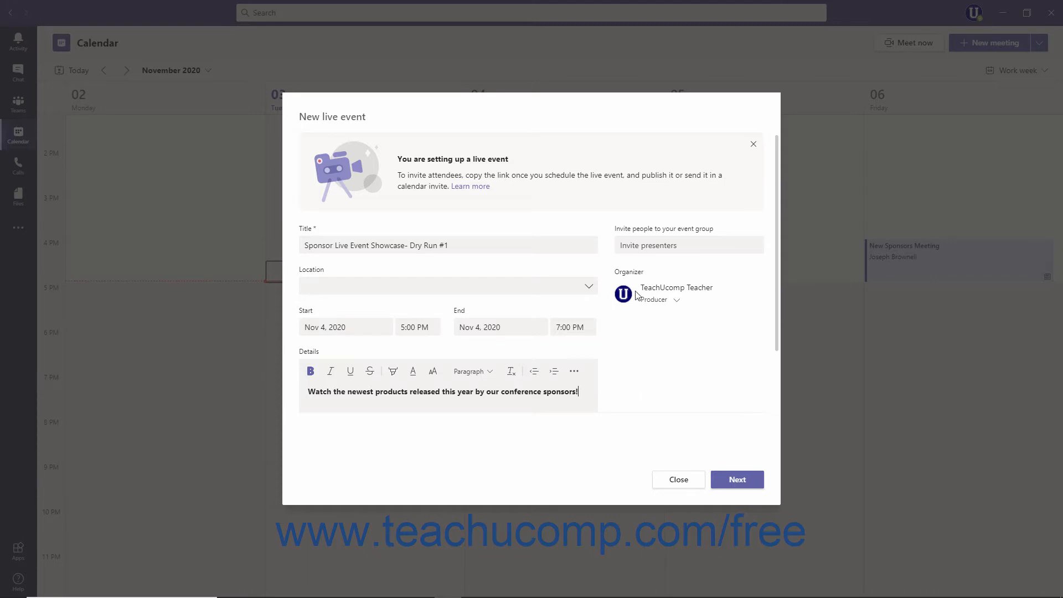
Invite a colleague to the live event's event group by searching for "Jo"
click(643, 246)
text(Jo)
click(657, 277)
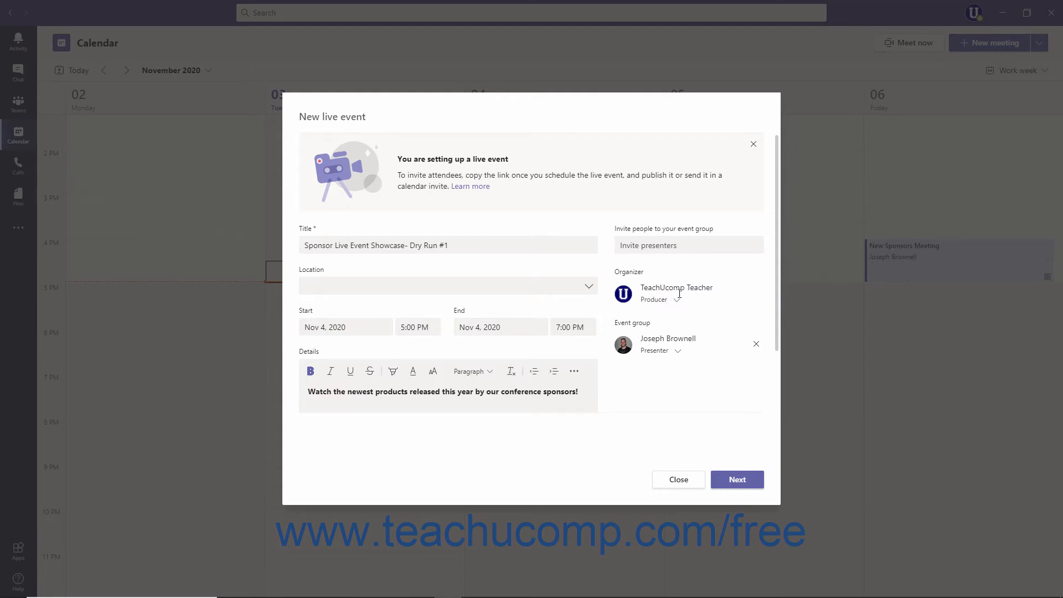
Switch the invited colleague's role to Producer and return it to Presenter
click(677, 352)
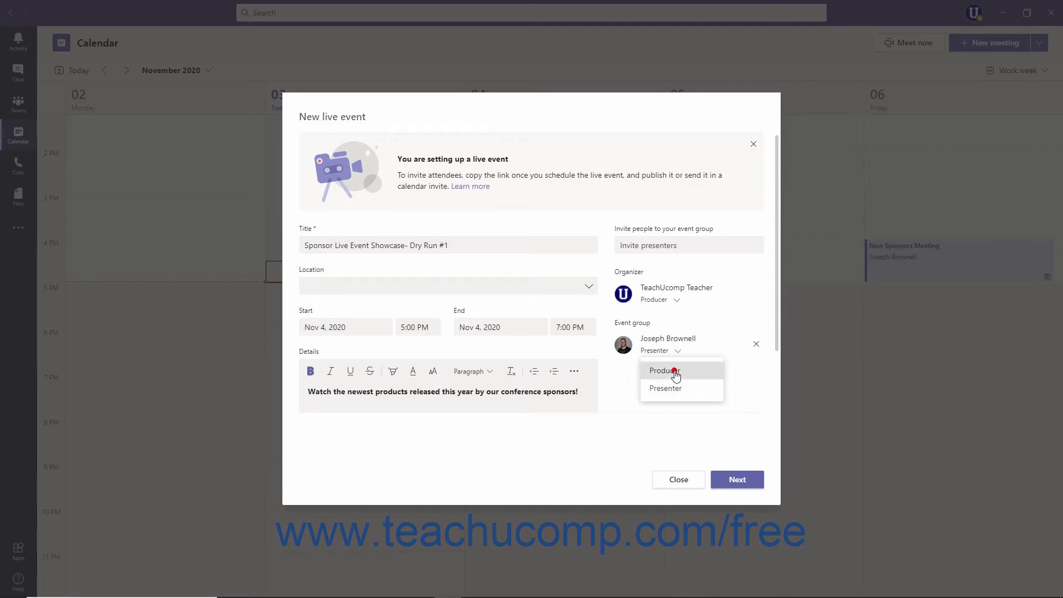
click(674, 371)
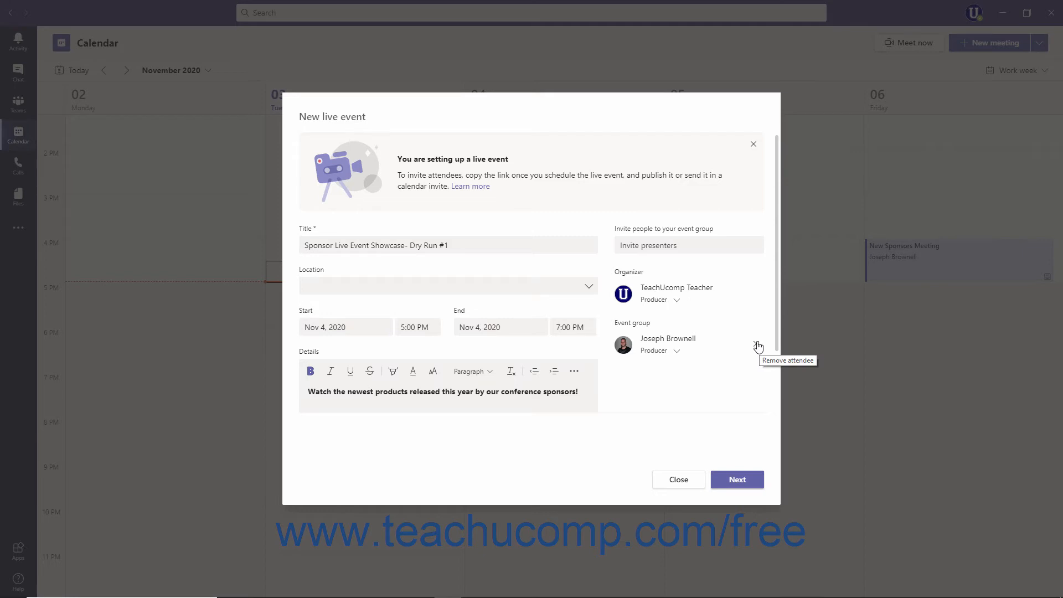
click(676, 350)
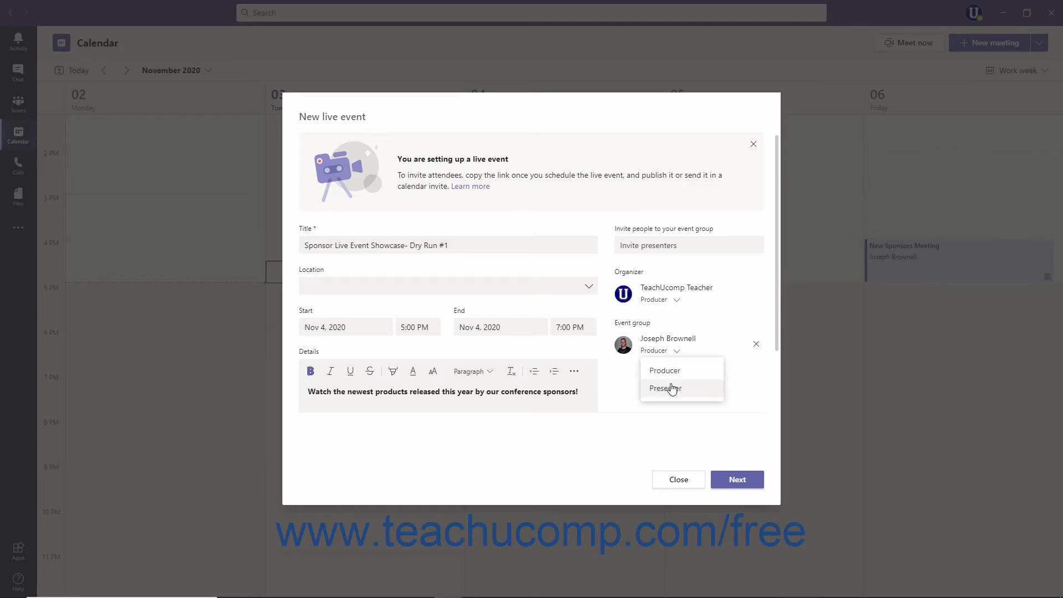
click(672, 388)
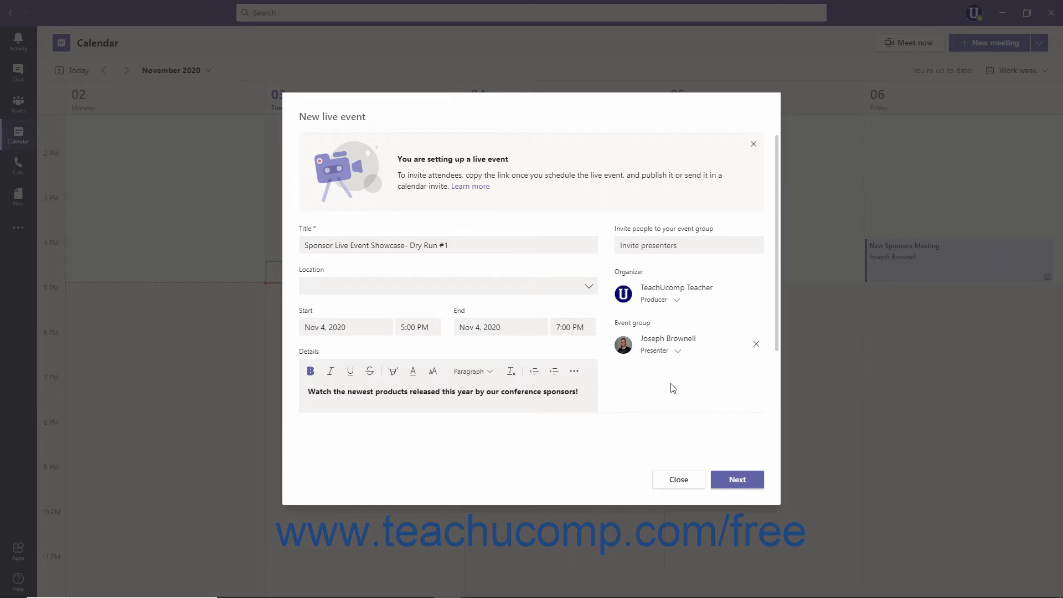
Continue to the live event permissions, try People and groups, and set the viewing access to Org-wide
click(730, 482)
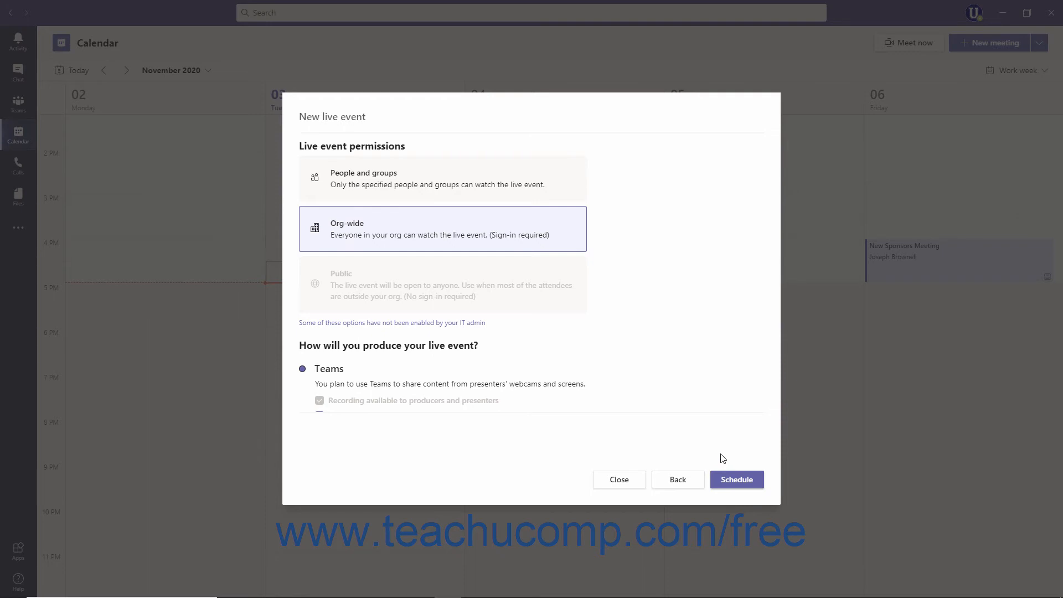
click(496, 191)
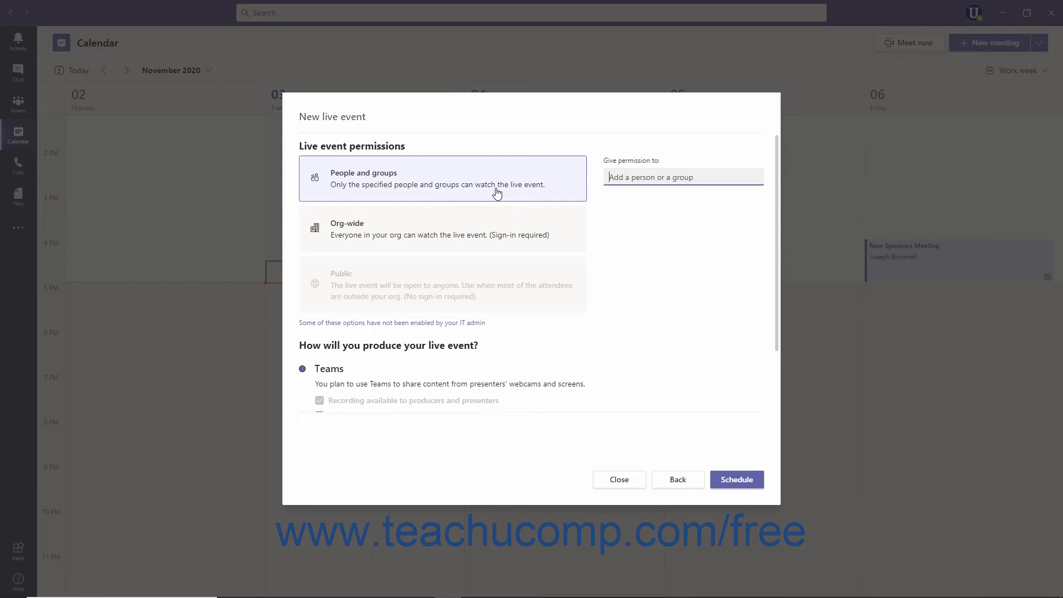
click(485, 229)
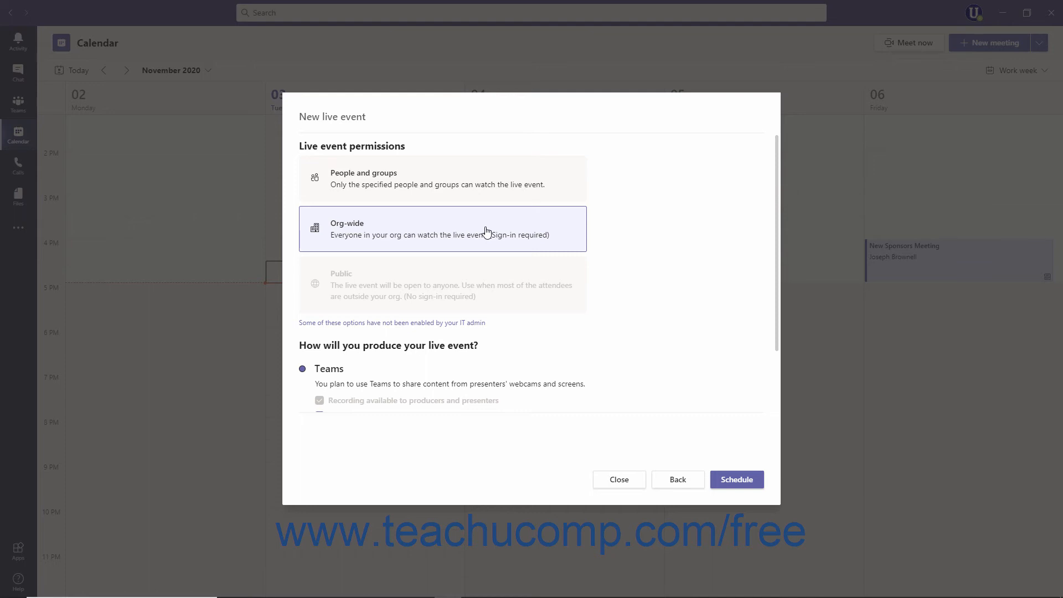
click(477, 282)
Try the external app or device production method for the event and switch back to Teams
scroll(482, 285, down, 5)
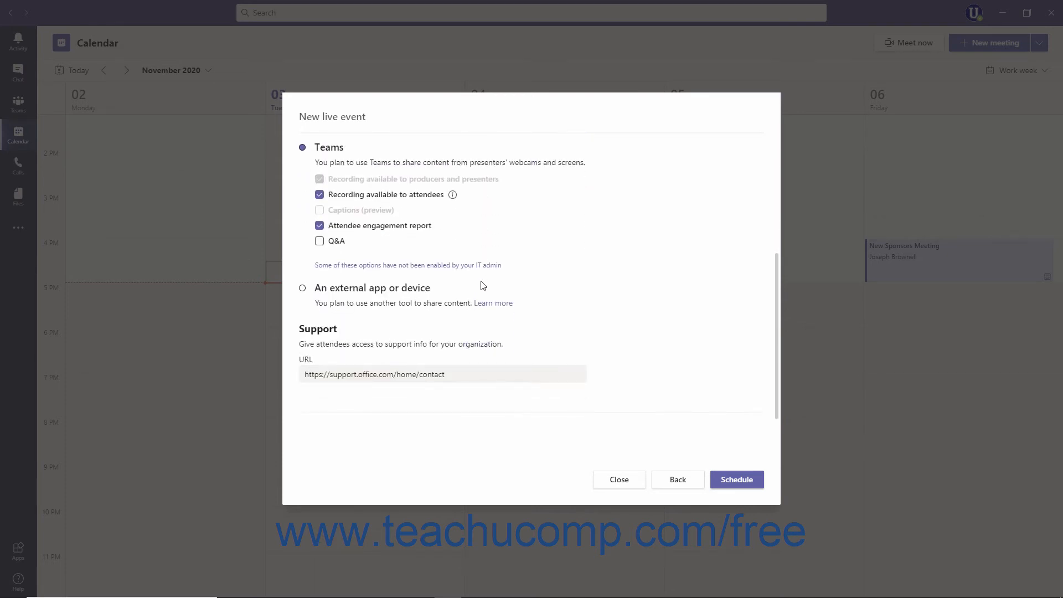
click(418, 287)
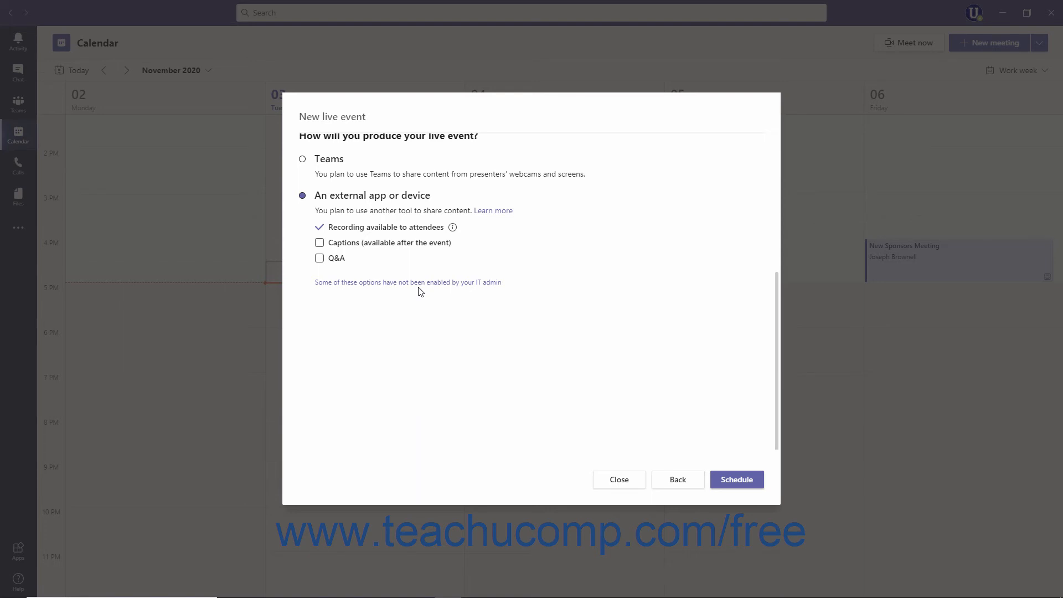
click(328, 160)
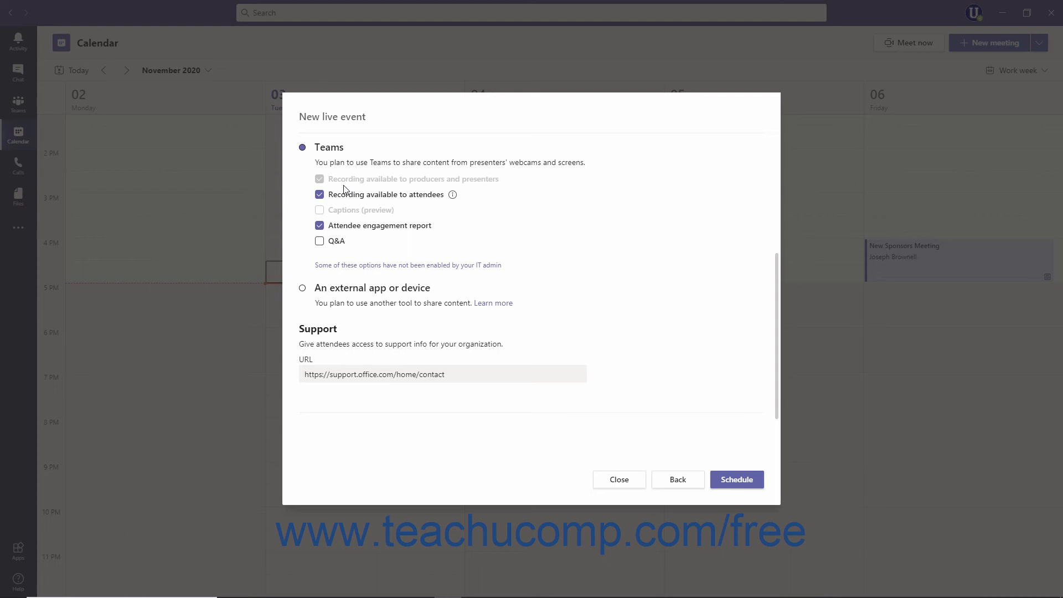
Enable Q&A for the live event, schedule it, and close the invitation summary
click(320, 242)
click(458, 378)
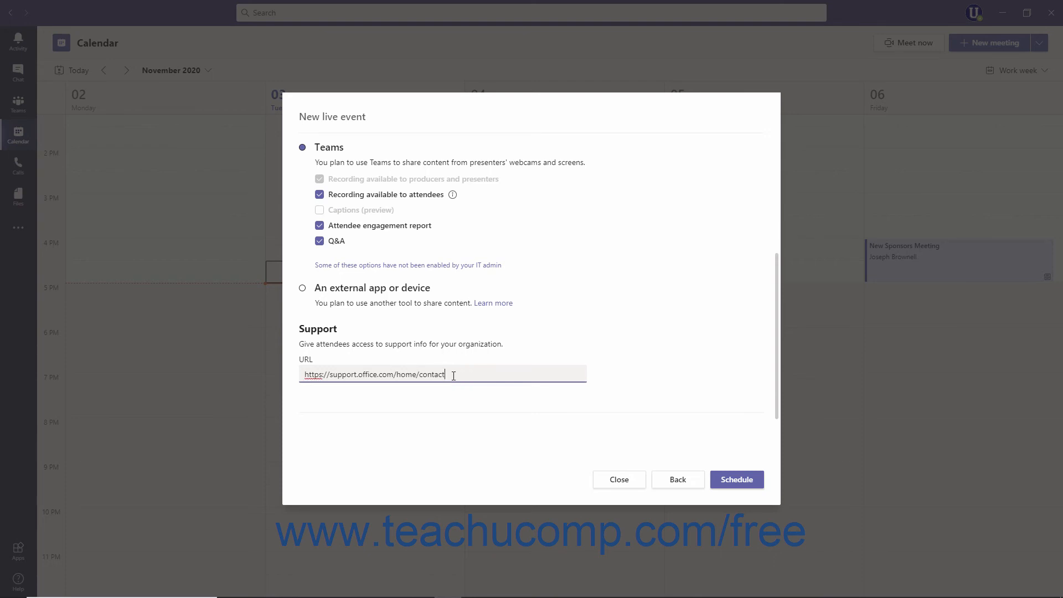
click(732, 481)
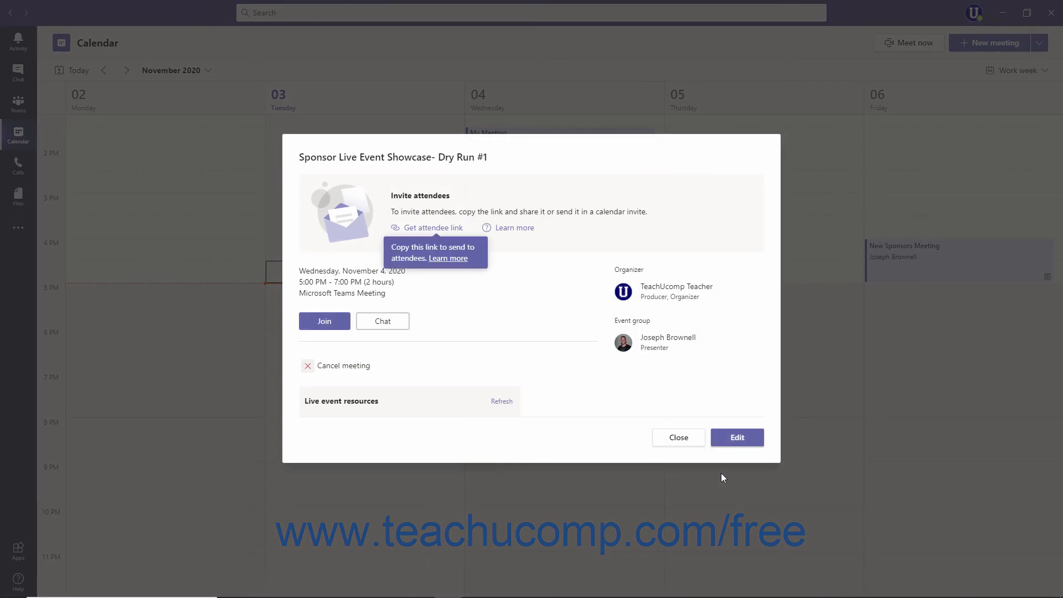
click(519, 243)
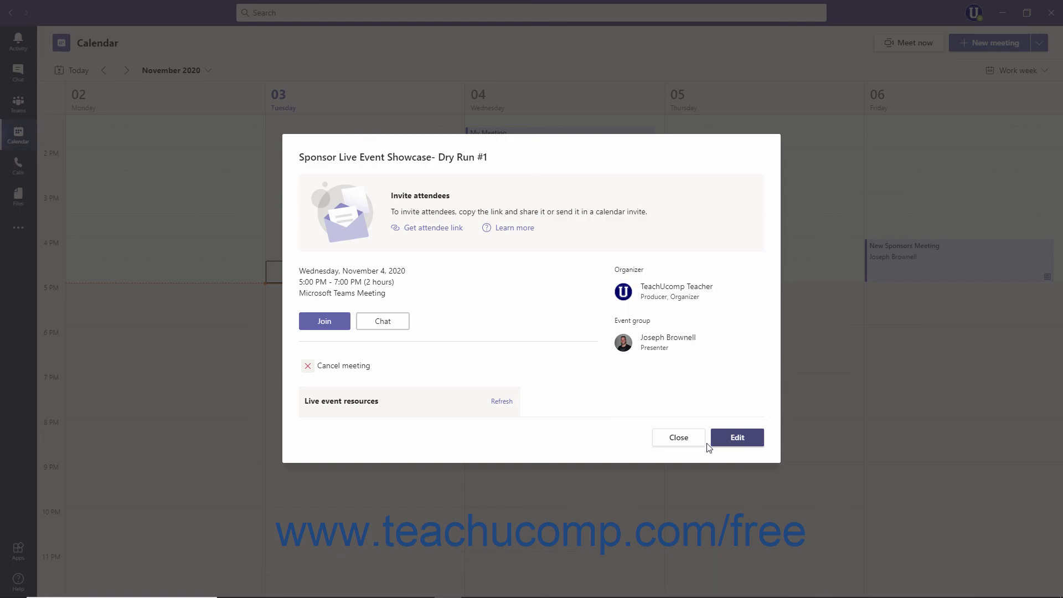
click(673, 441)
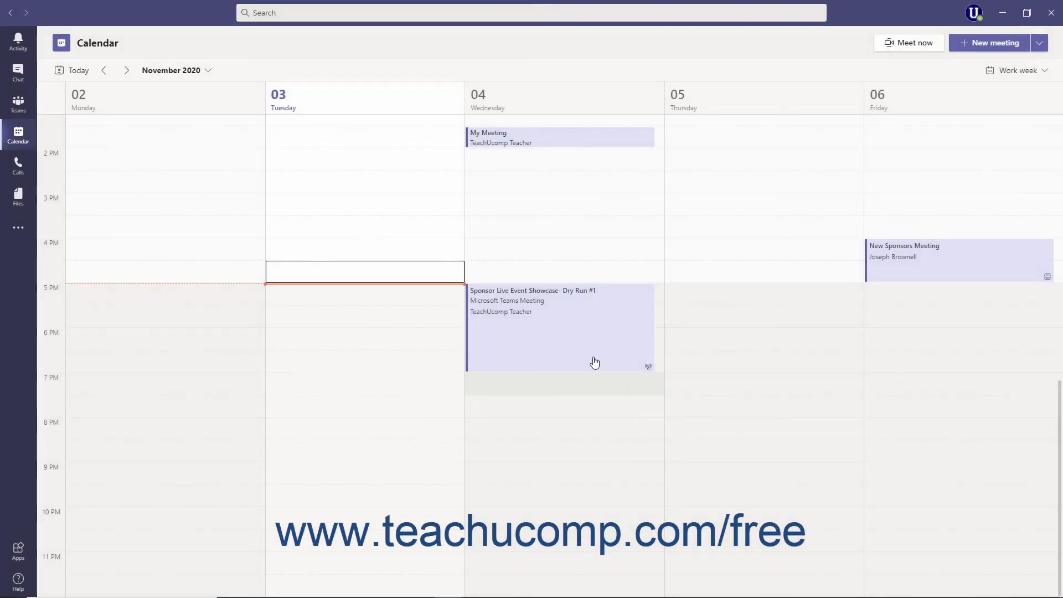
Edit the scheduled Nov 4 live event, insert "and greatest" after "newest" in its details, and save the update
double_click(578, 340)
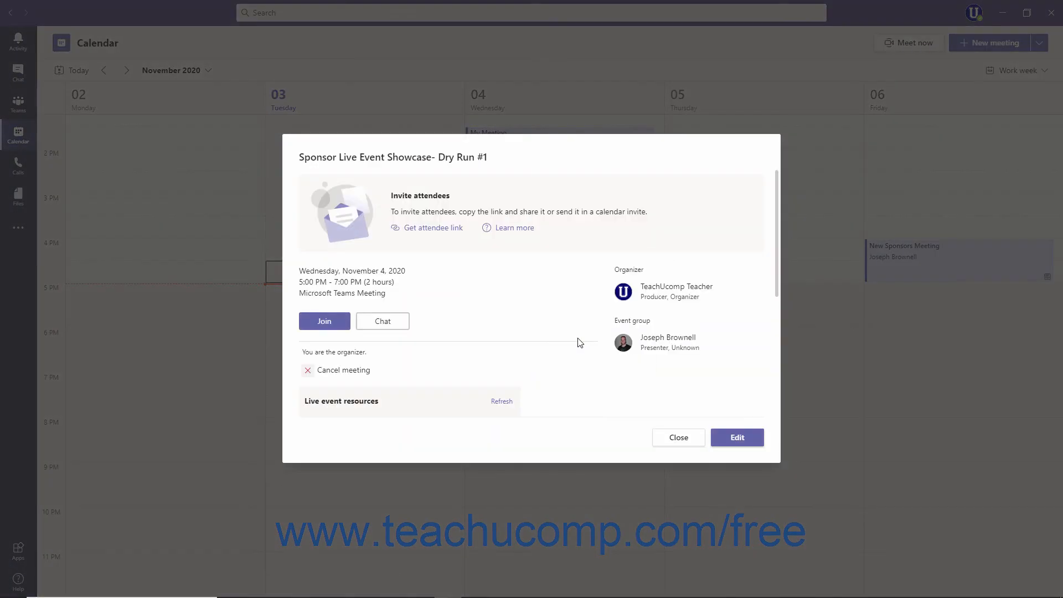
click(737, 439)
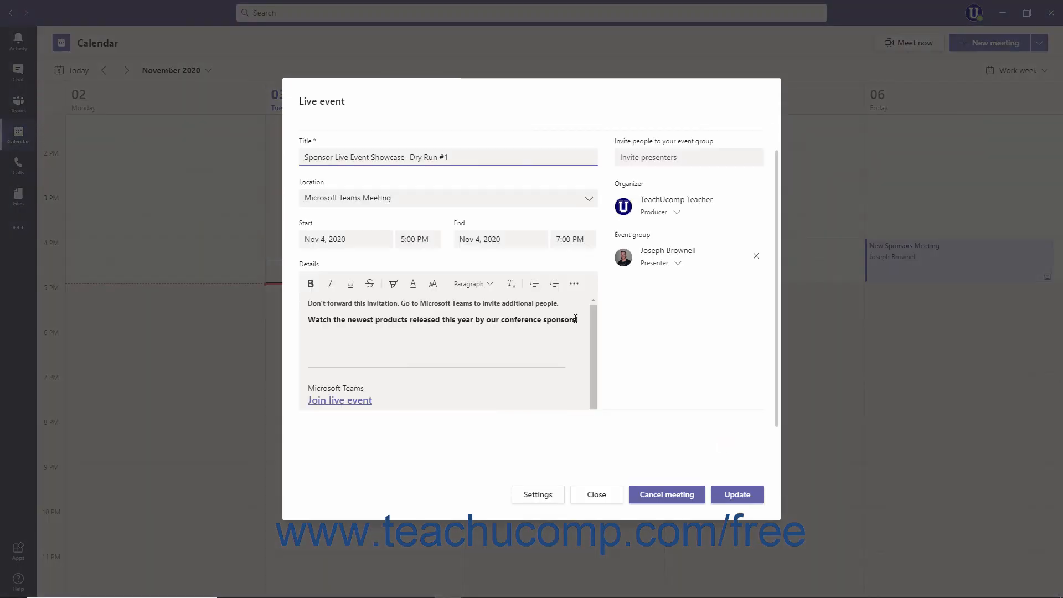
click(578, 319)
click(377, 319)
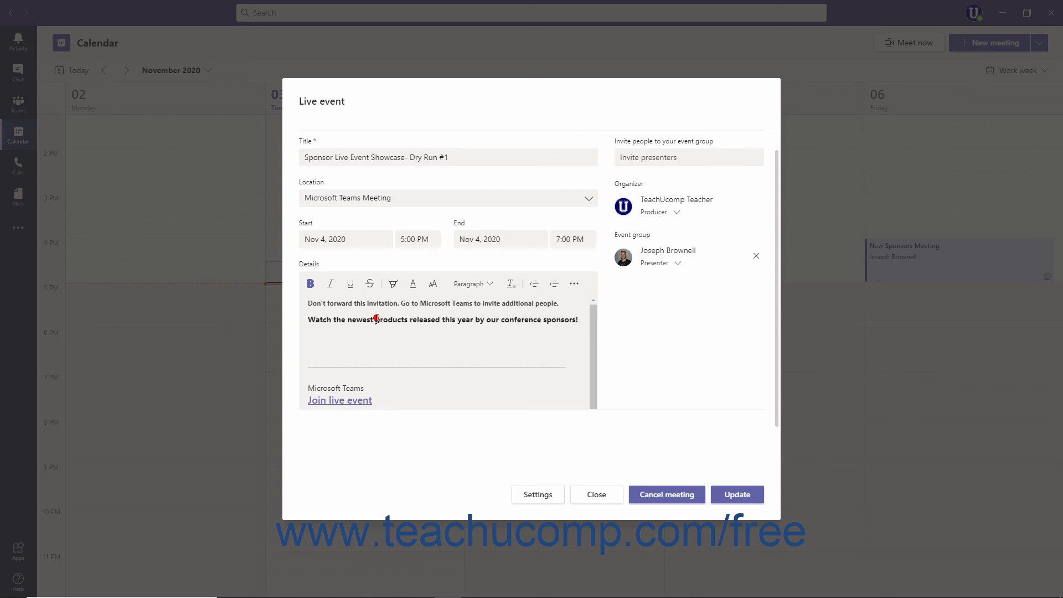
text(and greatest)
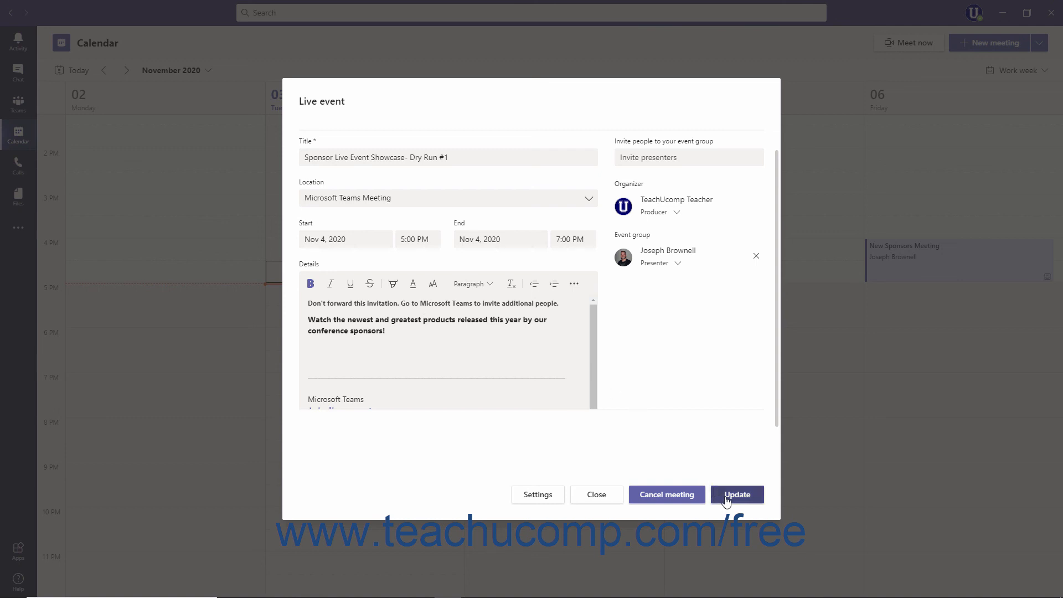
click(729, 501)
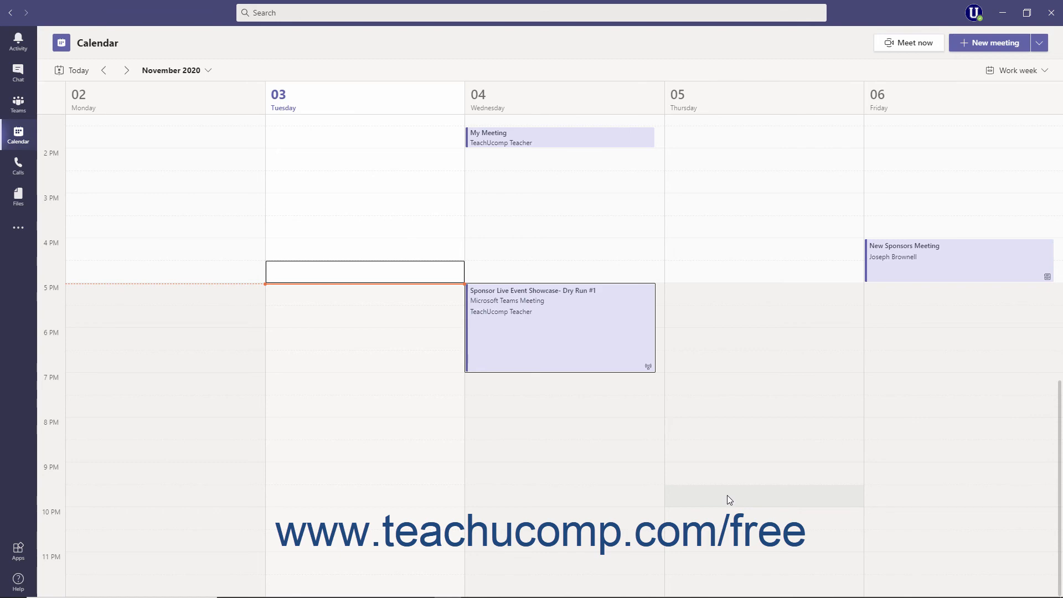
Reopen the Sponsor Live Event Showcase for editing, start cancelling the meeting, and back out of the cancellation
click(579, 341)
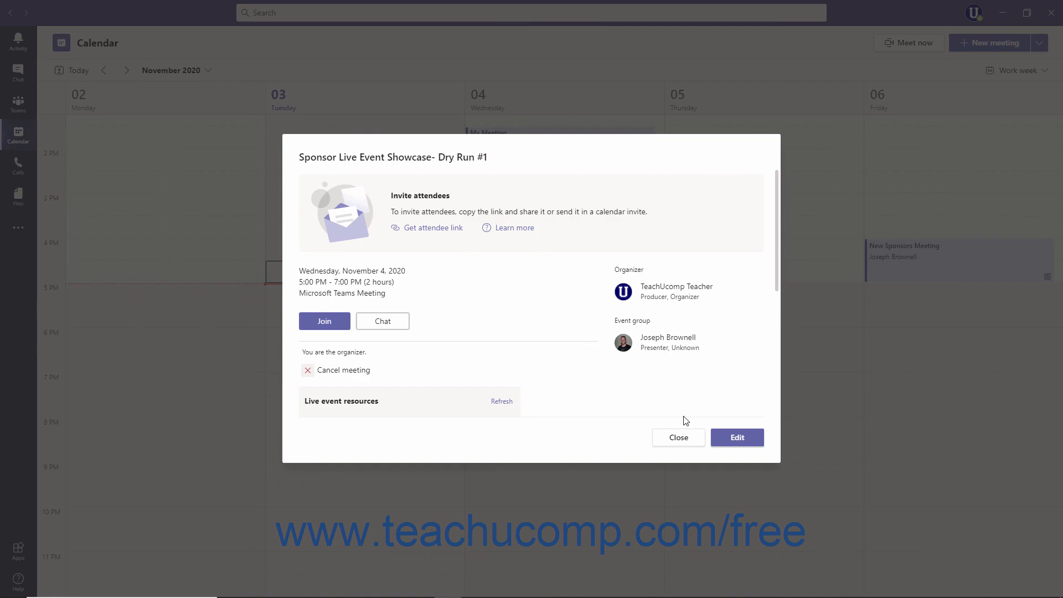
click(727, 440)
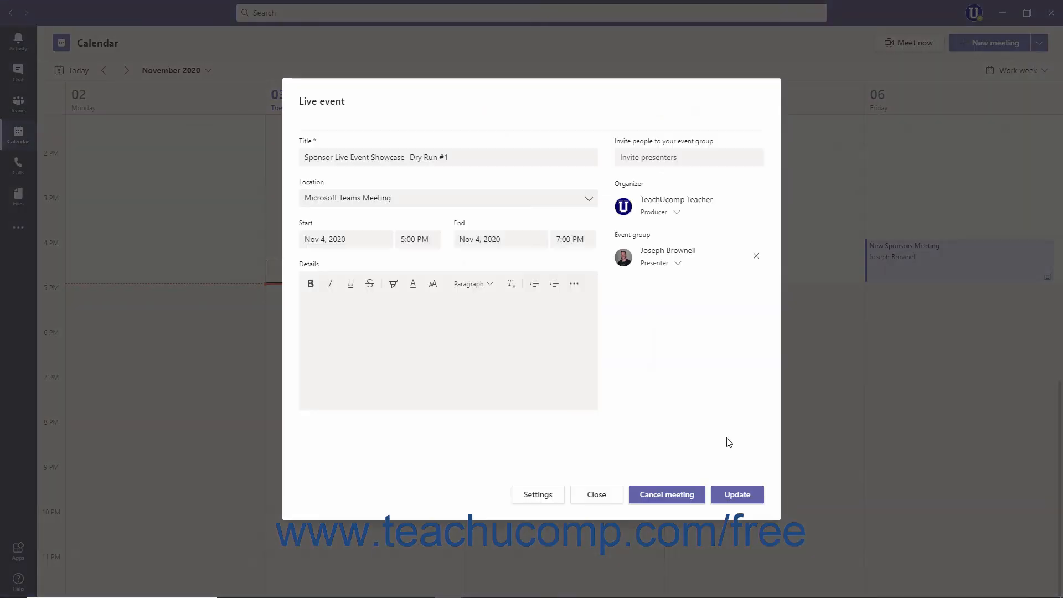
click(678, 501)
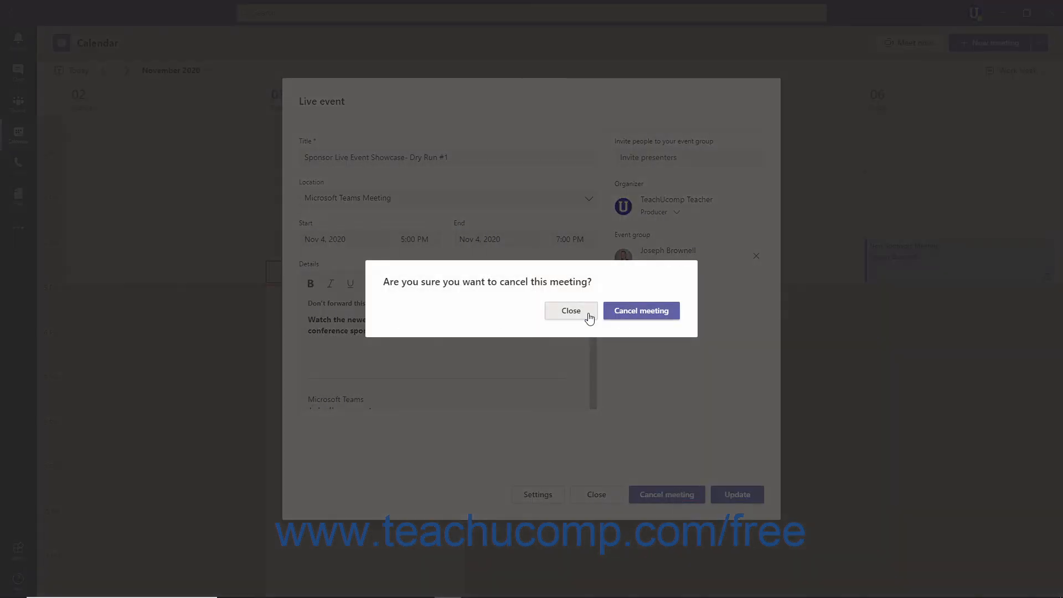
click(571, 311)
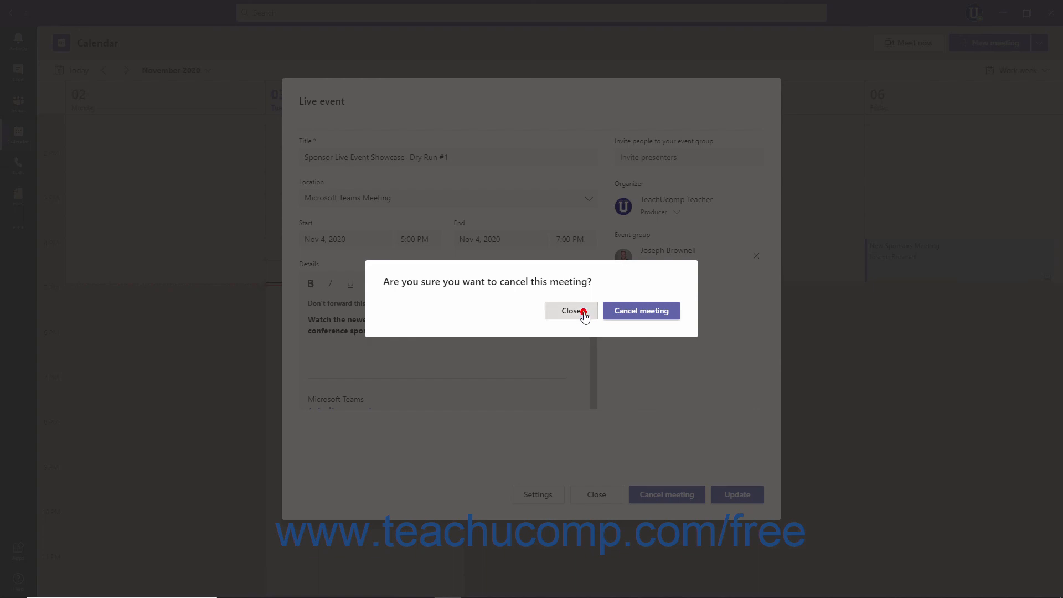